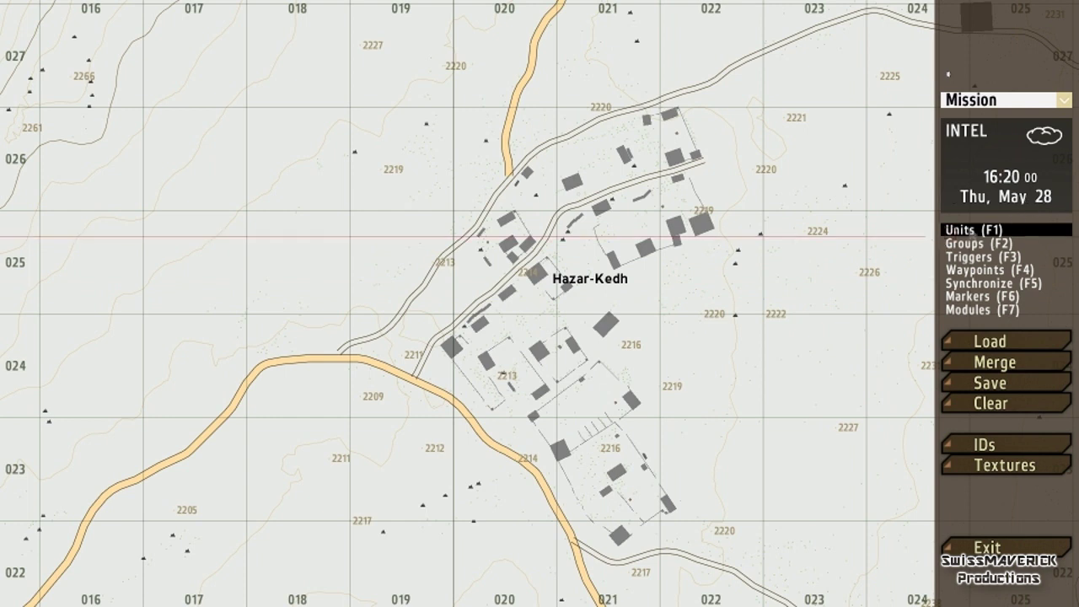
- Return to Units mode and zoom the map in on Hazar-Kedh's northern road junction
left_click(970, 244)
left_click(970, 229)
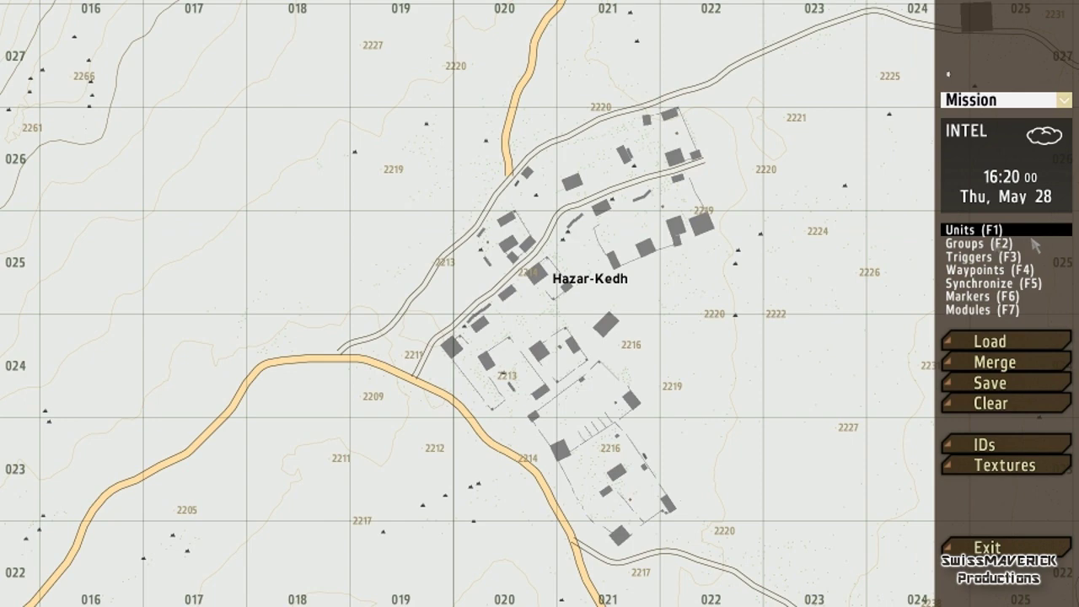
right_click_drag(725, 197, 659, 272)
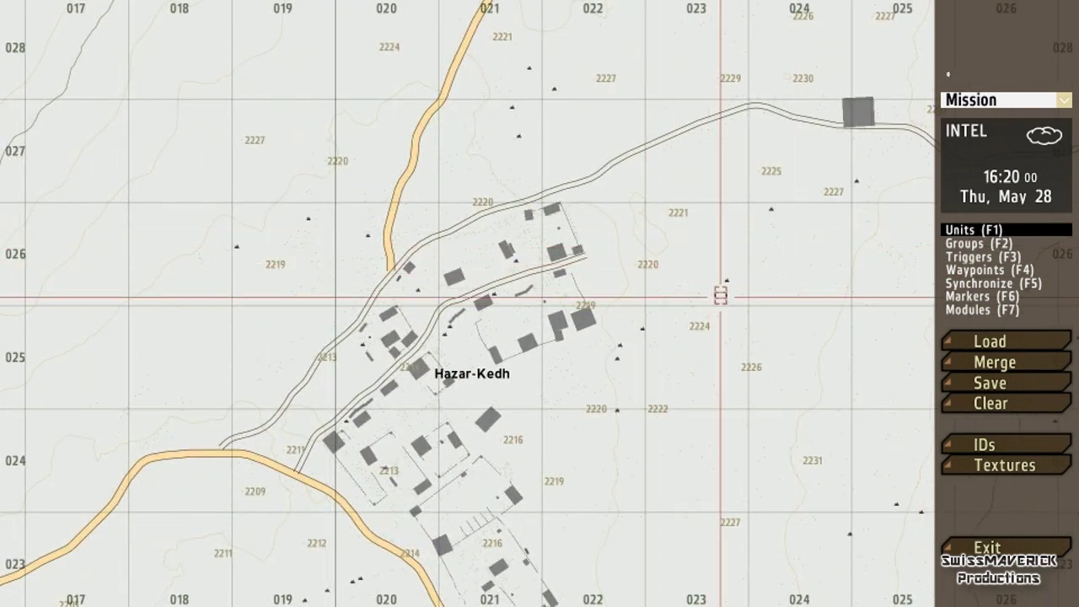
scroll(539, 320, "down", 5)
scroll(615, 295, "up", 6)
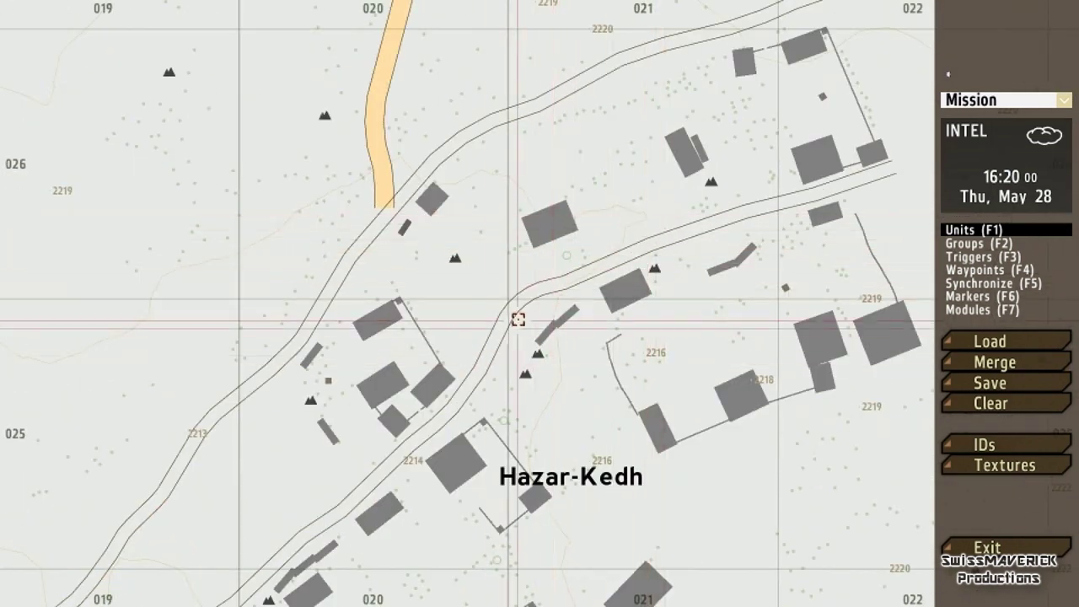
scroll(531, 291, "up", 3)
- Insert a unit at the Hazar-Kedh road junction, keeping Side BLUFOR, and list the factions
double_click(517, 297)
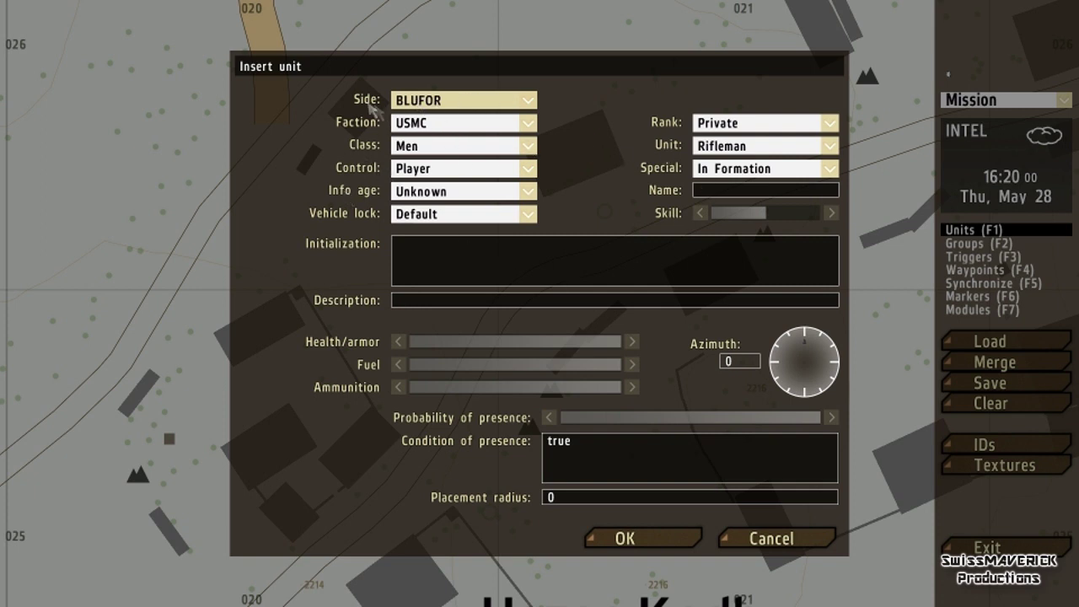
left_click(469, 104)
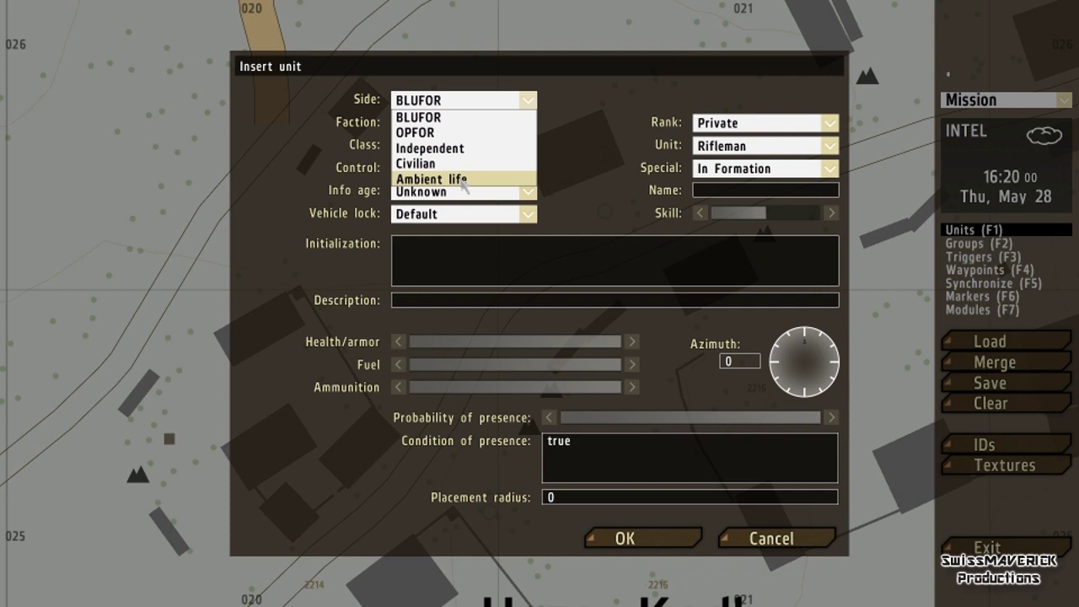
left_click(402, 103)
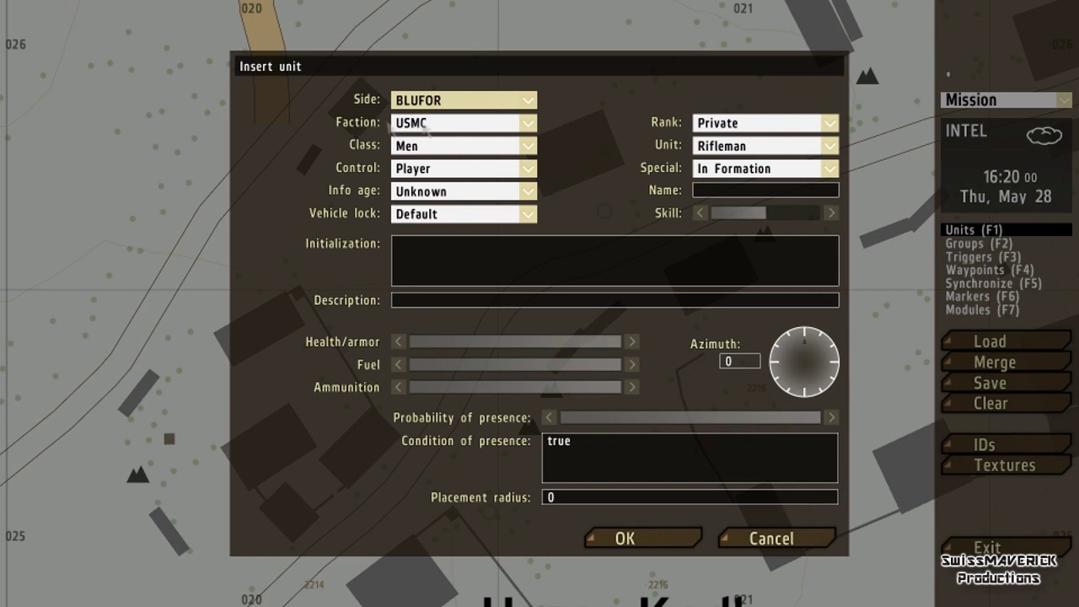
left_click(466, 125)
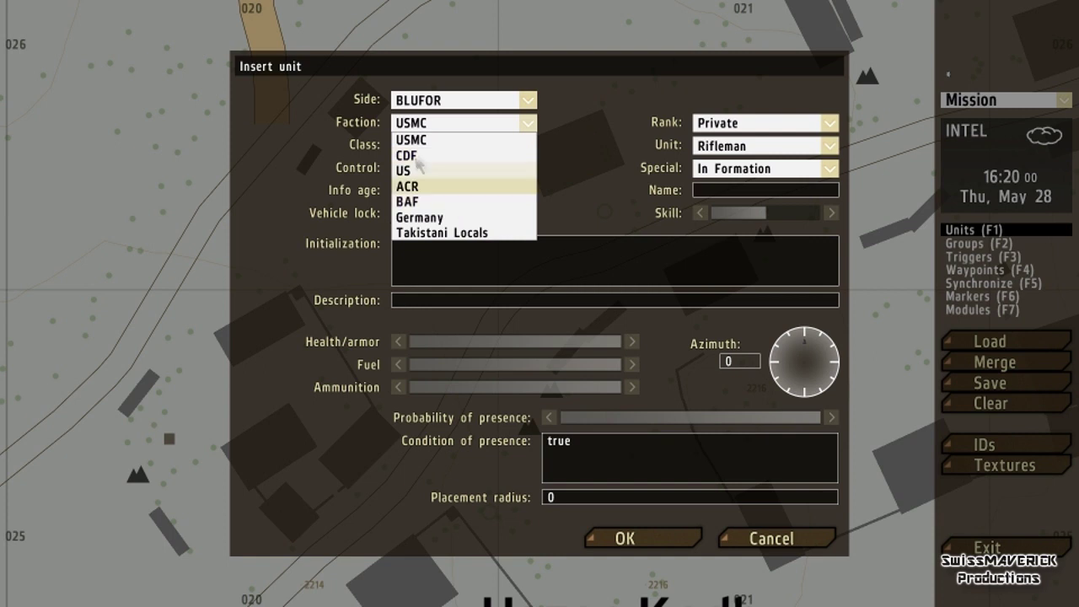
- Keep Faction USMC and show the Class options, Men through Warfare
left_click(440, 140)
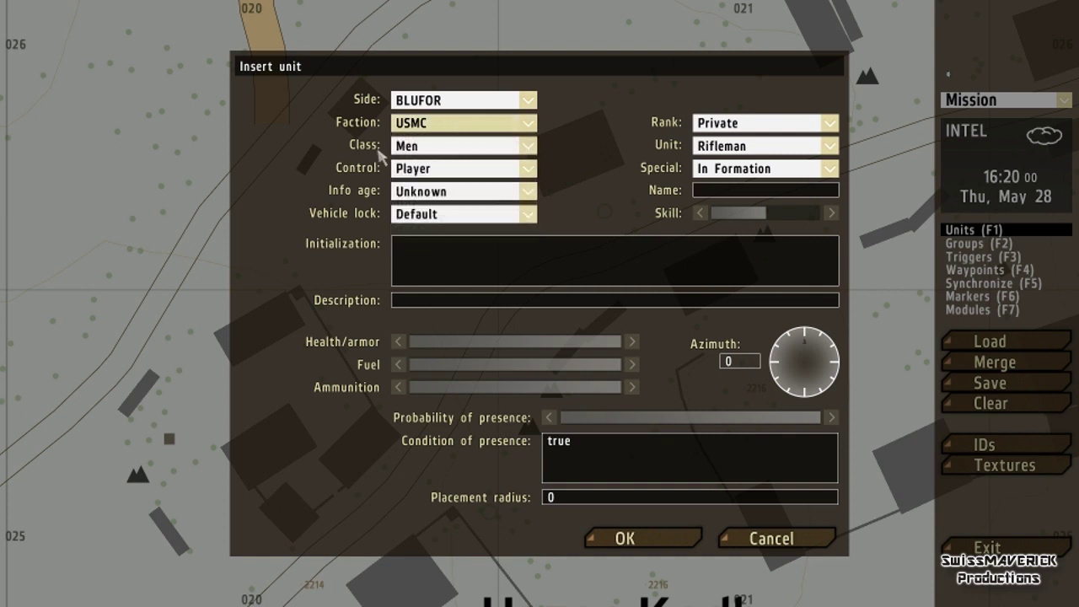
left_click(431, 146)
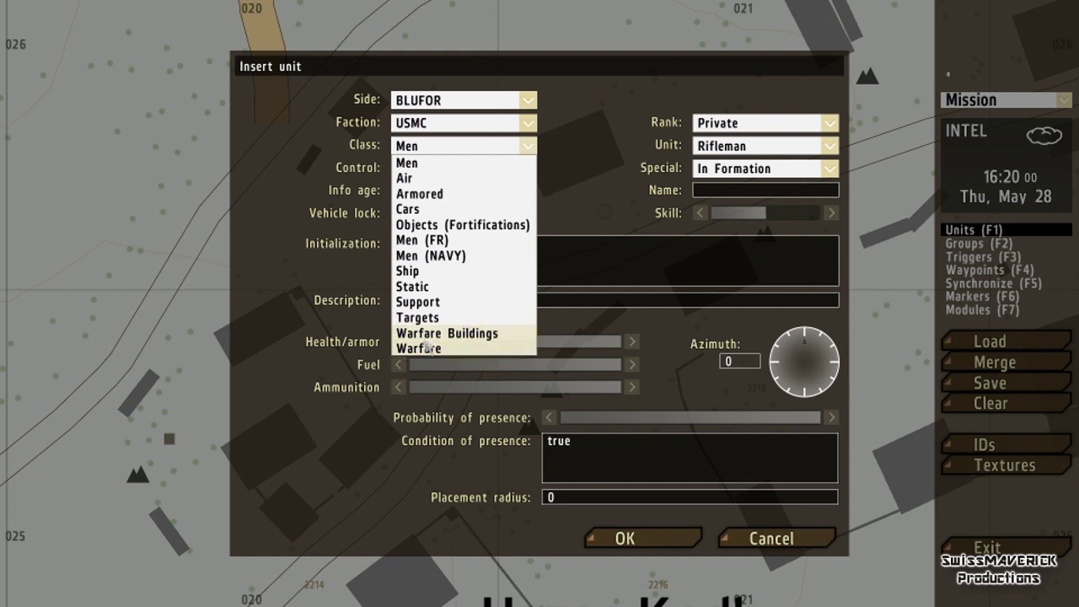
- Keep Class Men and show the Non Playable, Player and Playable control options
left_click(409, 163)
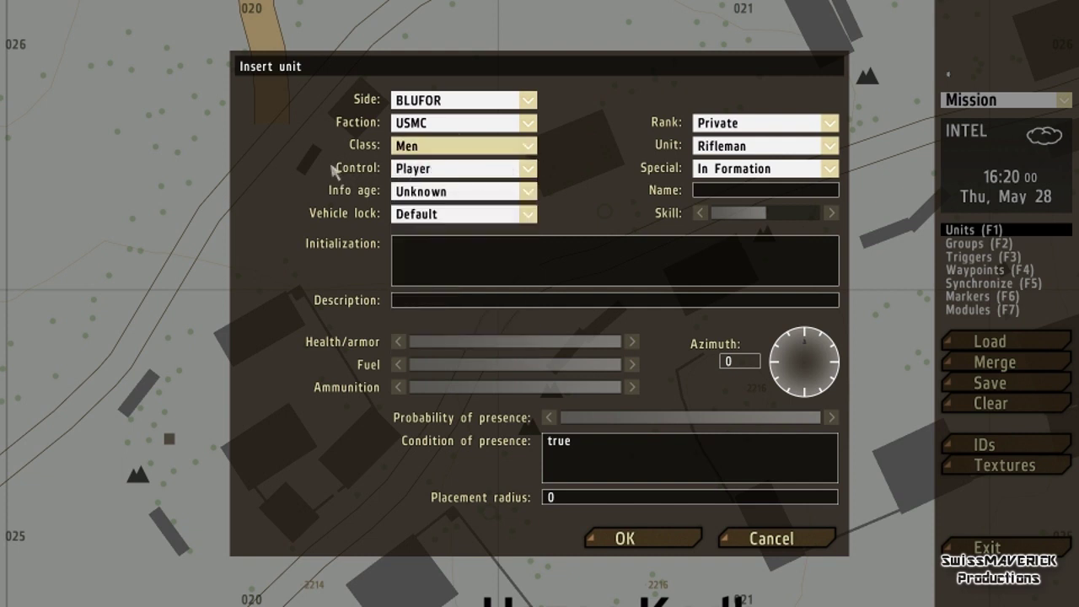
left_click(472, 170)
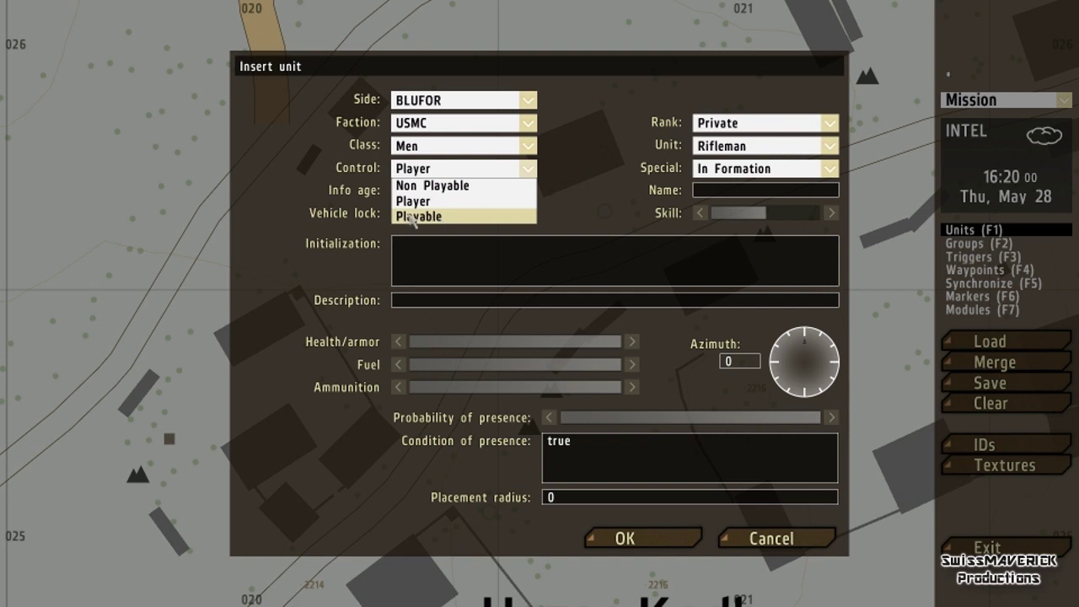
- Keep Control as Player and Info age Unknown, and show the Unlocked/Default/Locked vehicle lock choices
left_click(435, 202)
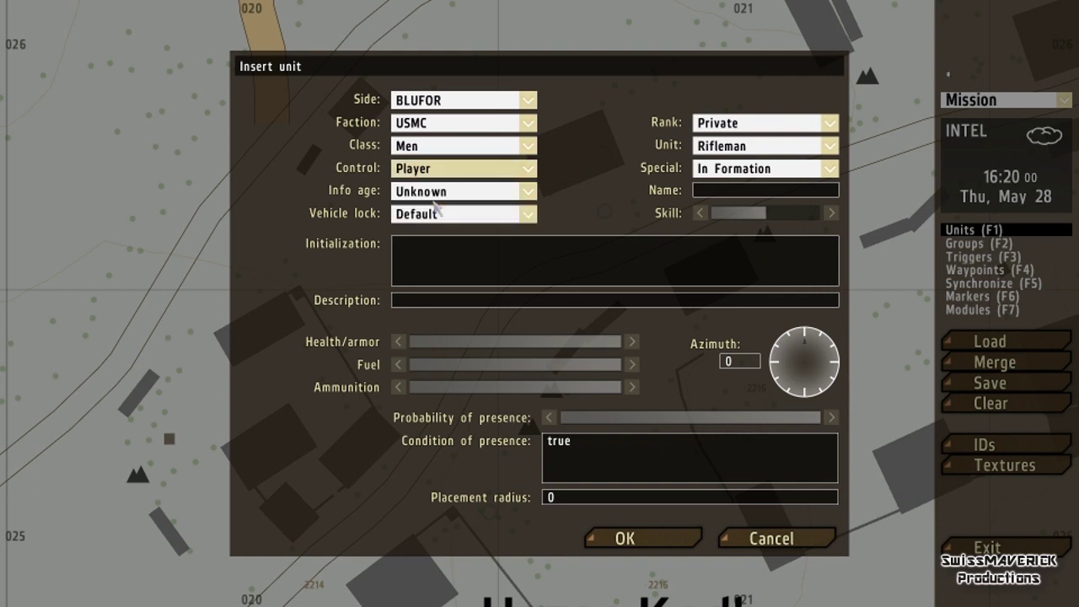
left_click(445, 196)
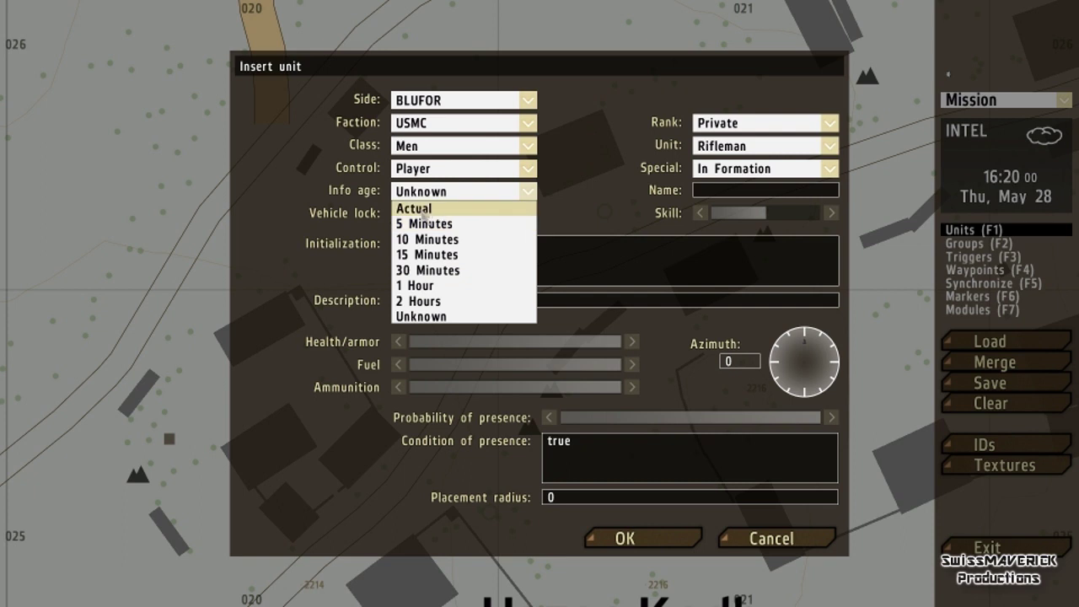
left_click(456, 315)
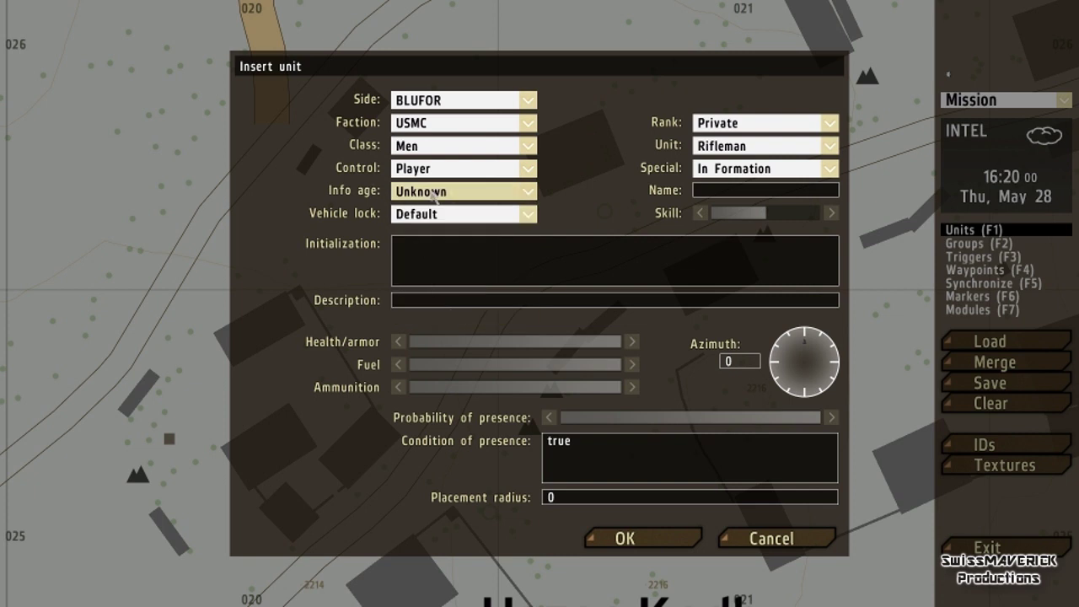
left_click(445, 219)
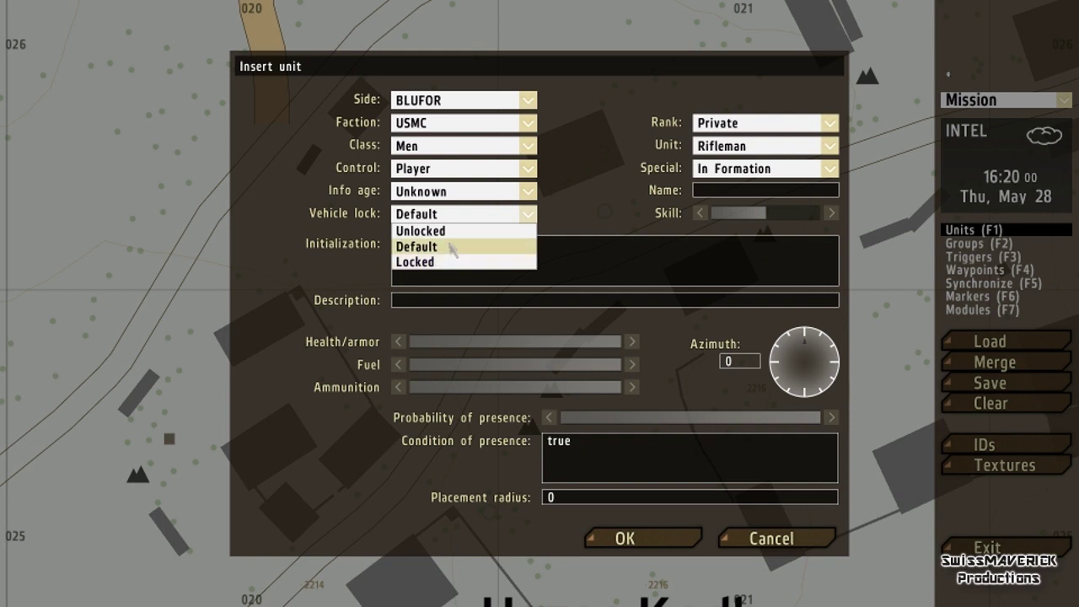
- Keep Vehicle lock at Default and list the ranks from Private to Colonel
left_click(452, 246)
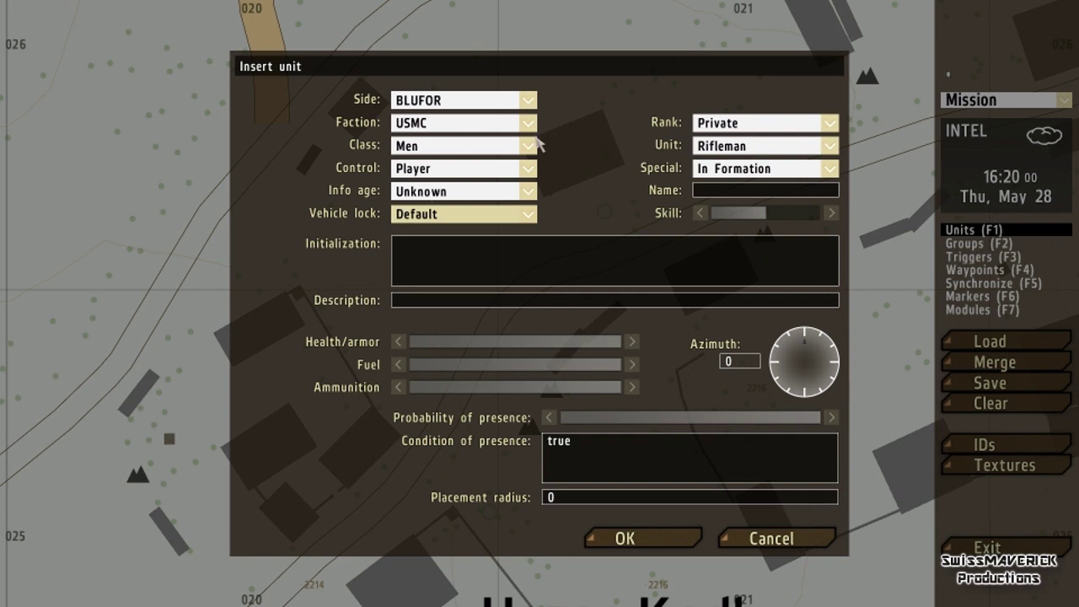
left_click(746, 123)
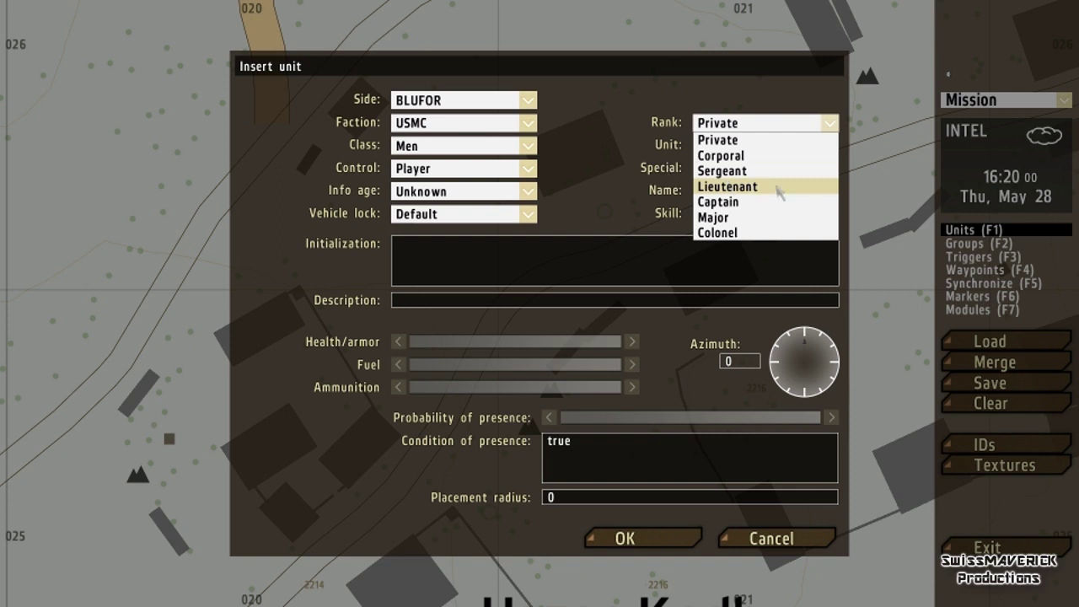
- Keep rank Private and change the unit type from Rifleman to Corpsman
left_click(730, 141)
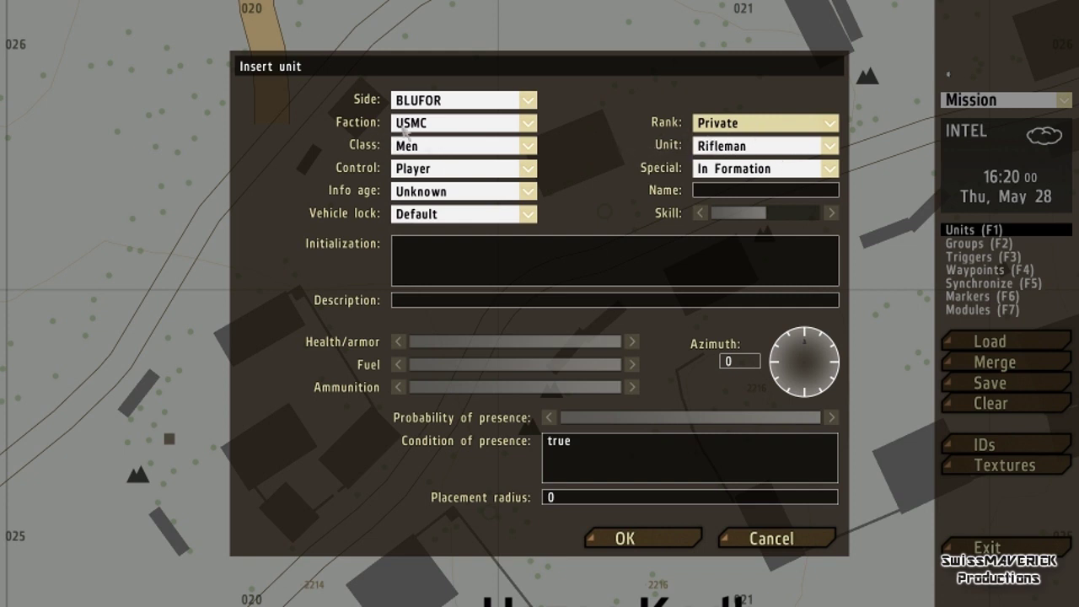
left_click(784, 147)
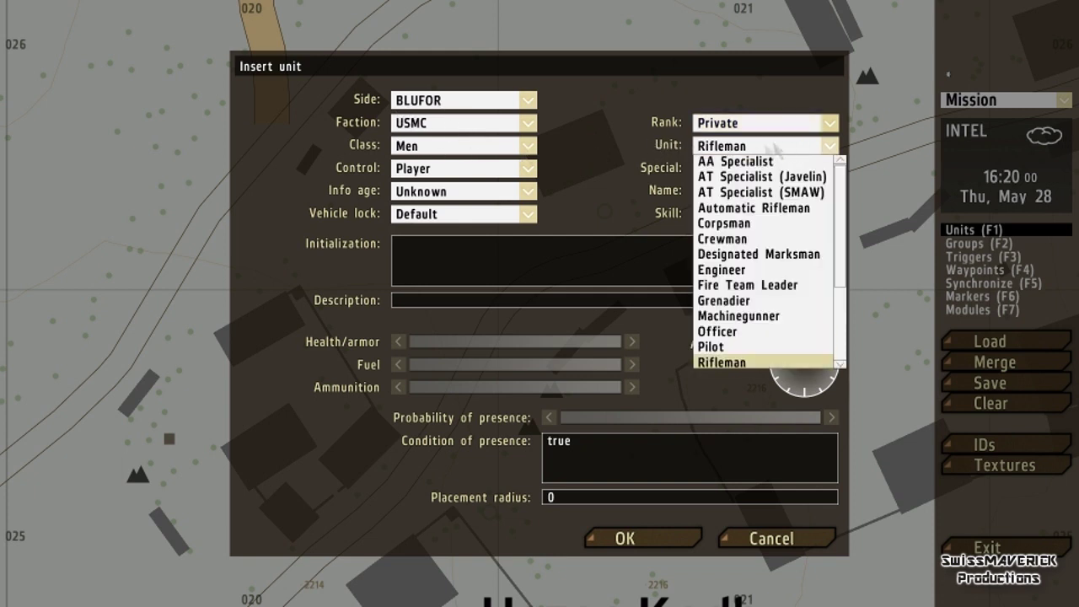
scroll(843, 268, "down", 3)
scroll(843, 268, "up", 3)
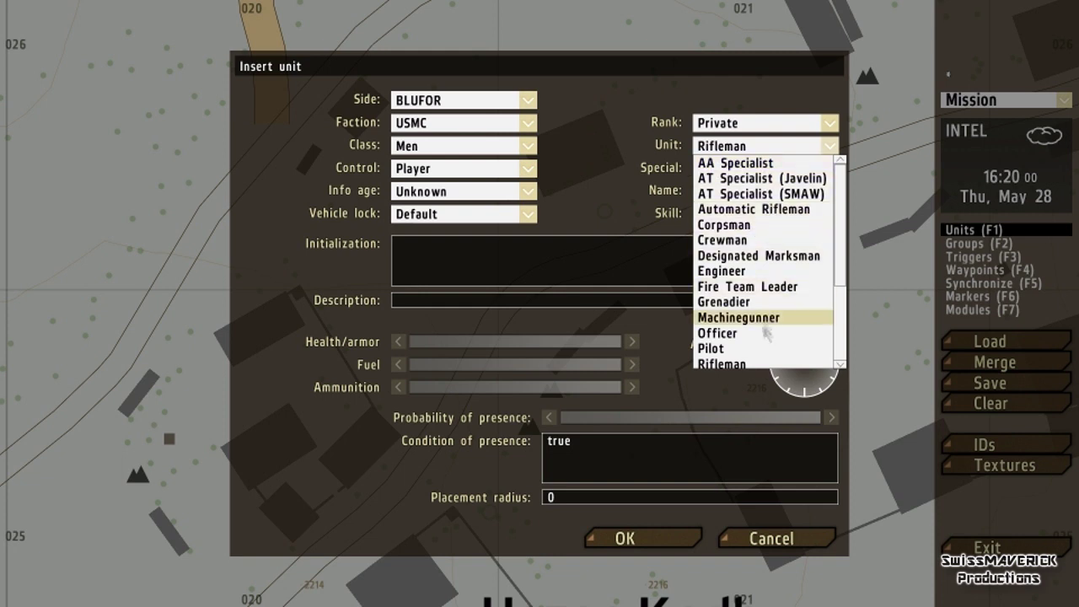
scroll(788, 278, "down", 3)
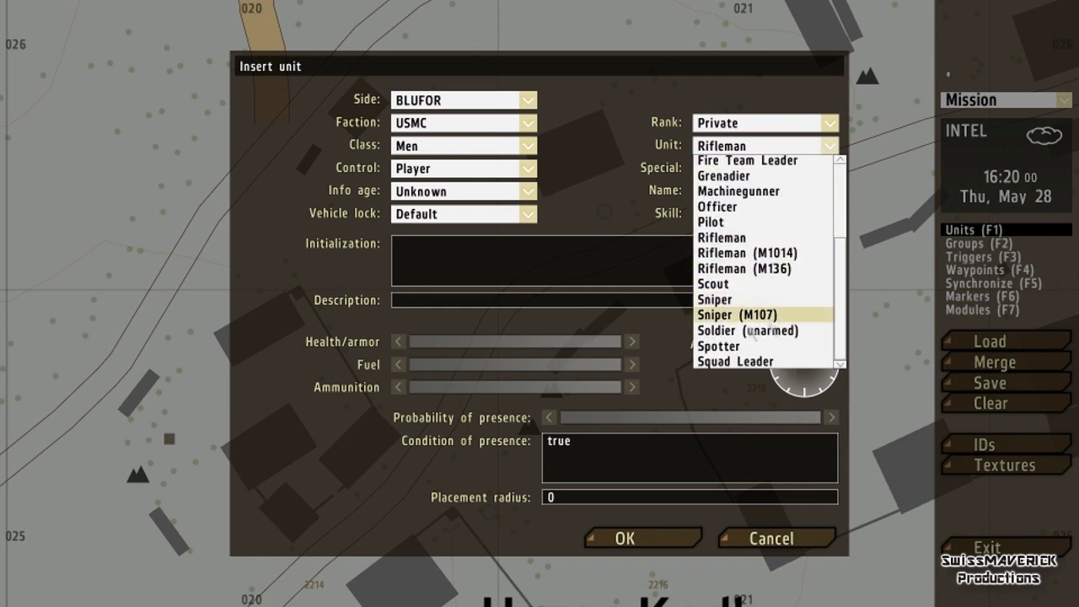
scroll(784, 287, "up", 3)
scroll(772, 263, "up", 1)
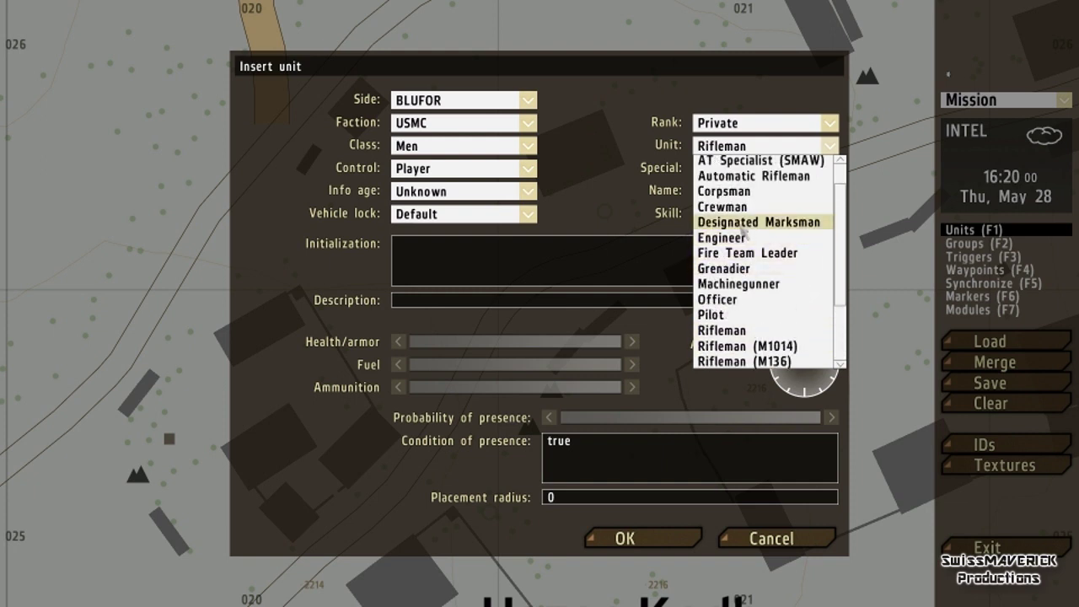
left_click(727, 192)
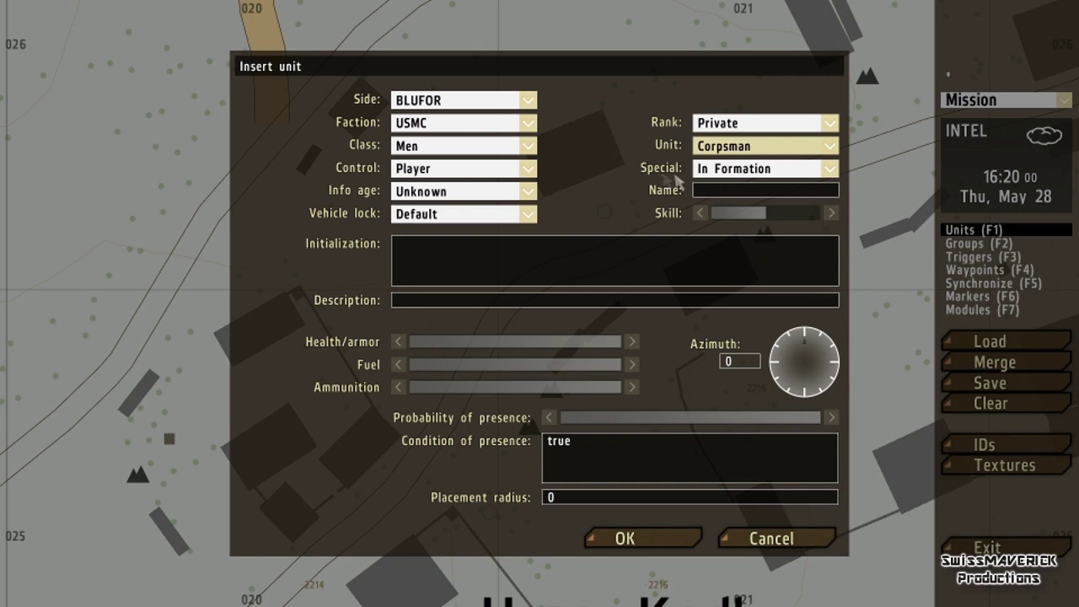
left_click(743, 170)
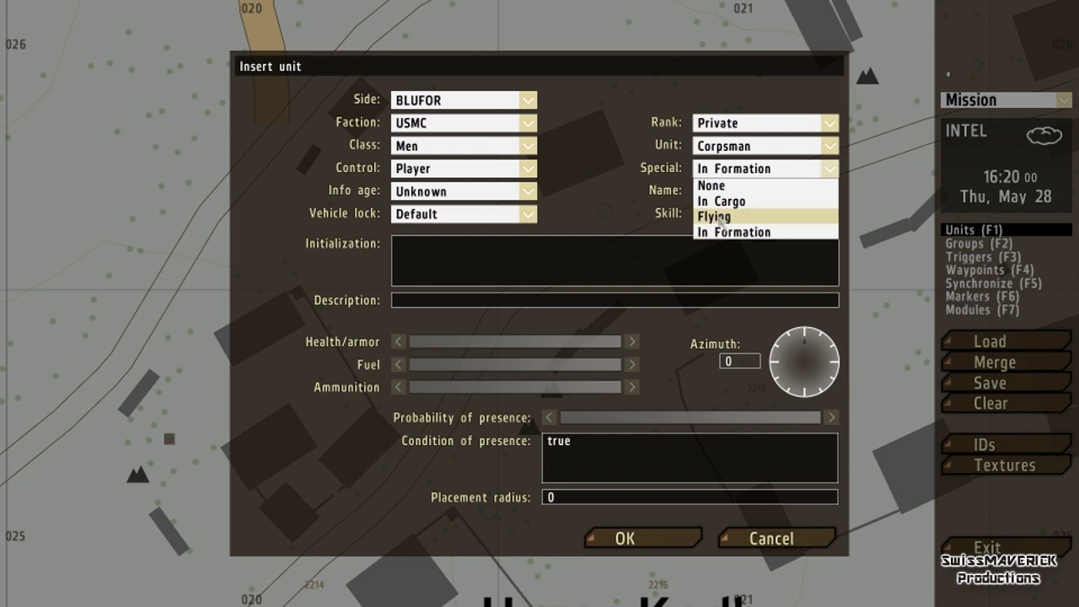
- Set the Corpsman's Special placement to None instead of In Formation
left_click(719, 185)
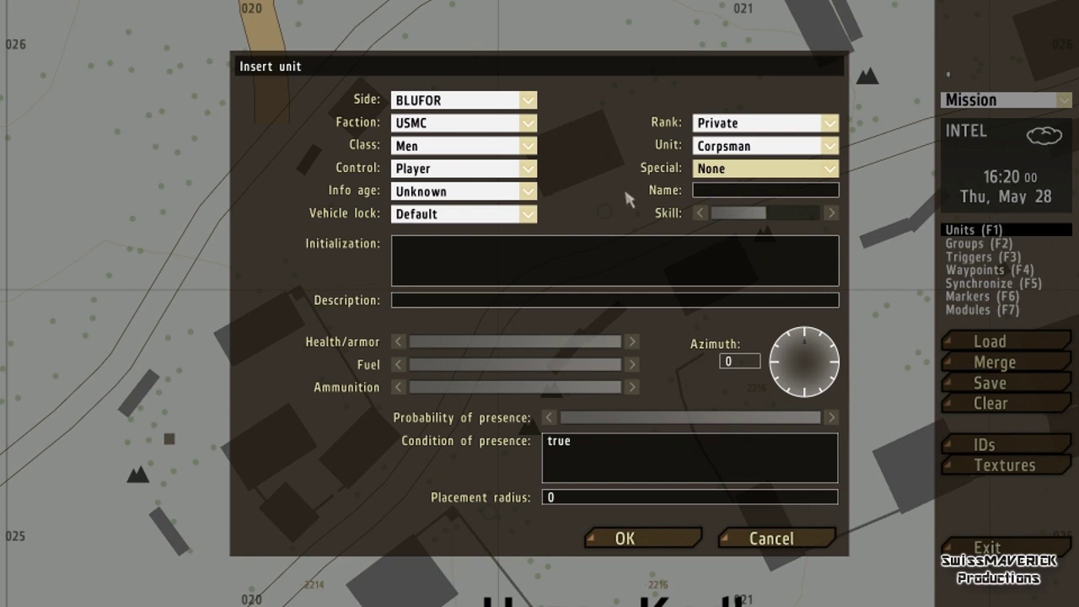
left_click(711, 192)
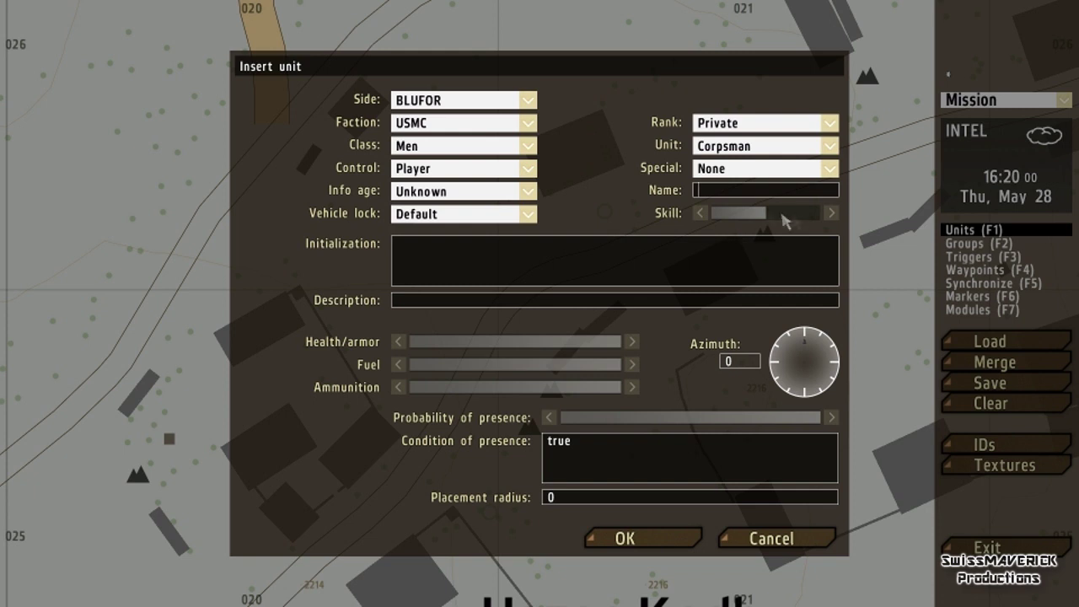
- Drag the Corpsman's Skill slider down to near its minimum
left_click_drag(771, 216, 802, 219)
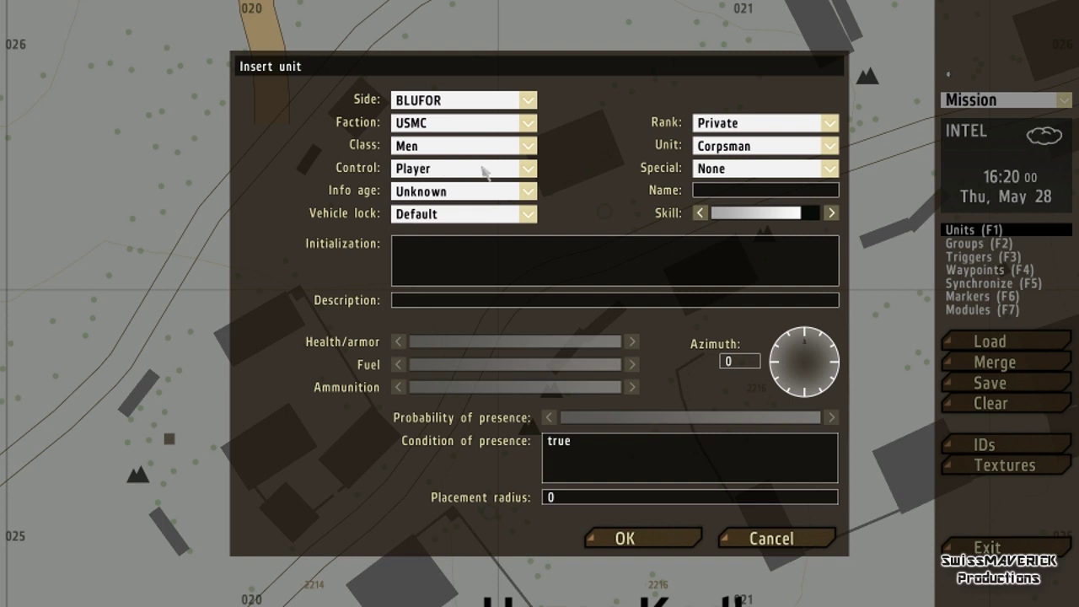
left_click_drag(780, 217, 736, 211)
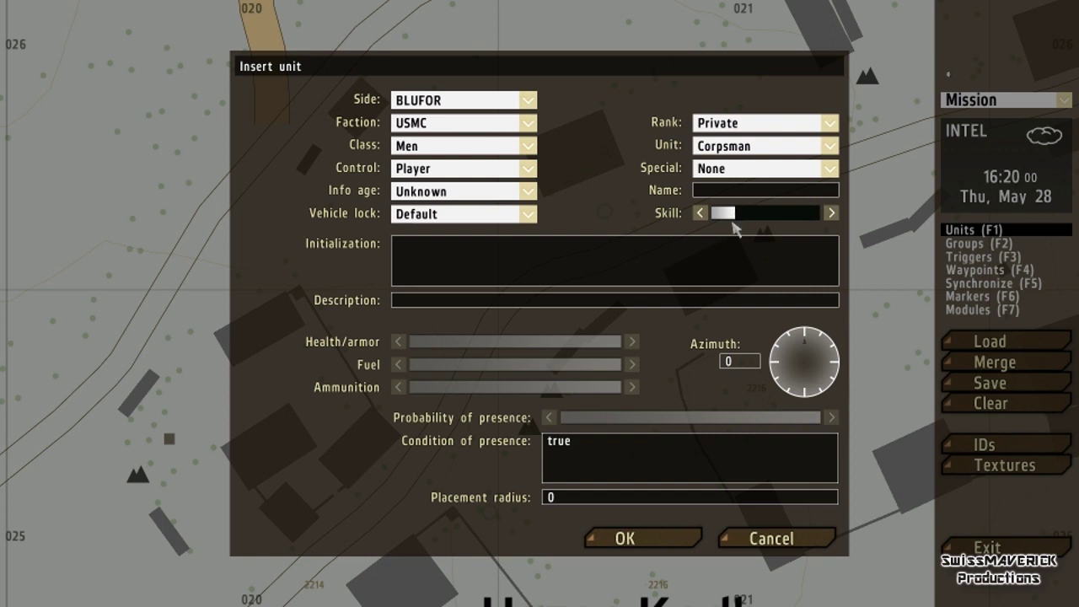
mouse_move(730, 217)
left_mouse_down()
mouse_move(717, 215)
mouse_move(729, 218)
left_mouse_up()
left_click(412, 300)
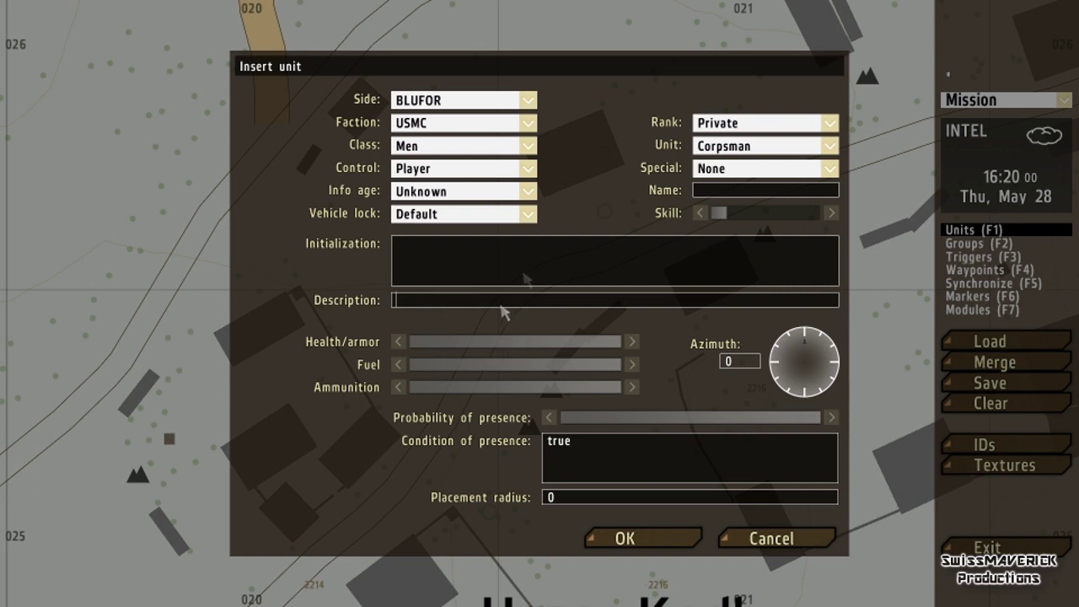
left_click(415, 169)
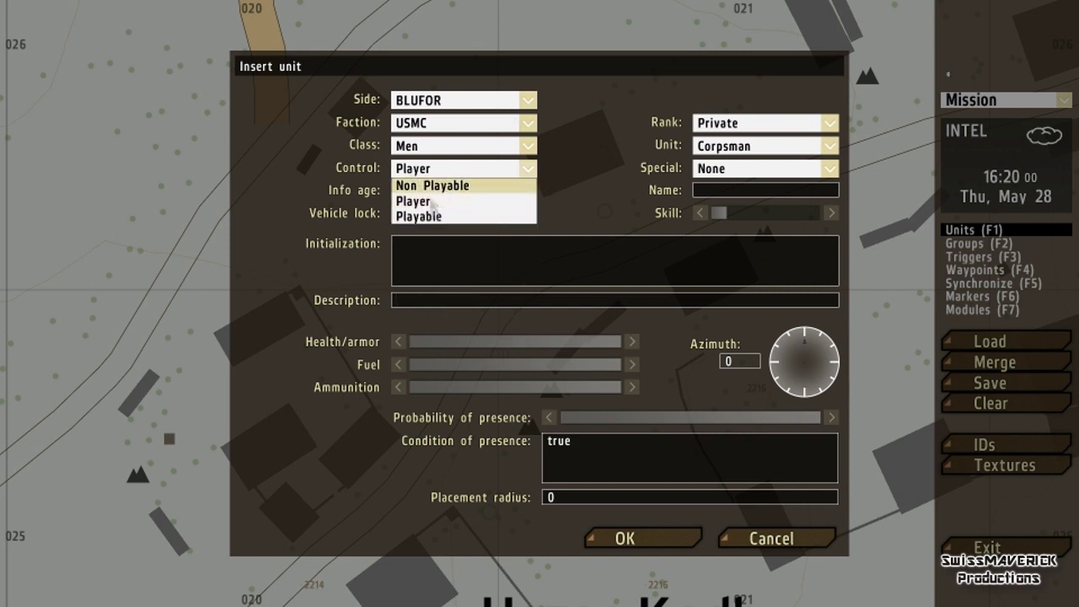
left_click(444, 201)
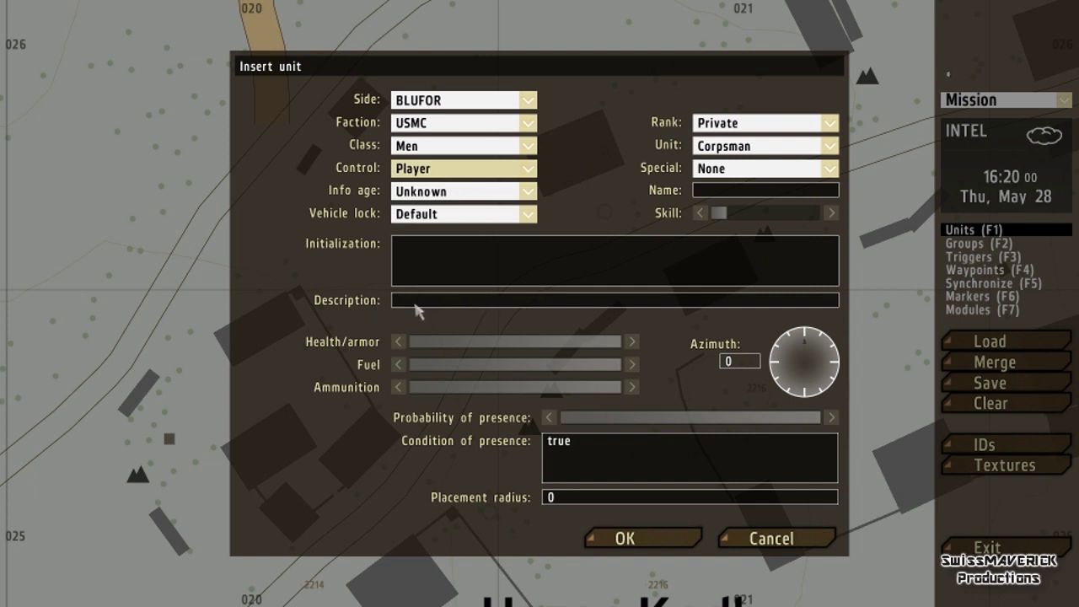
left_click(421, 302)
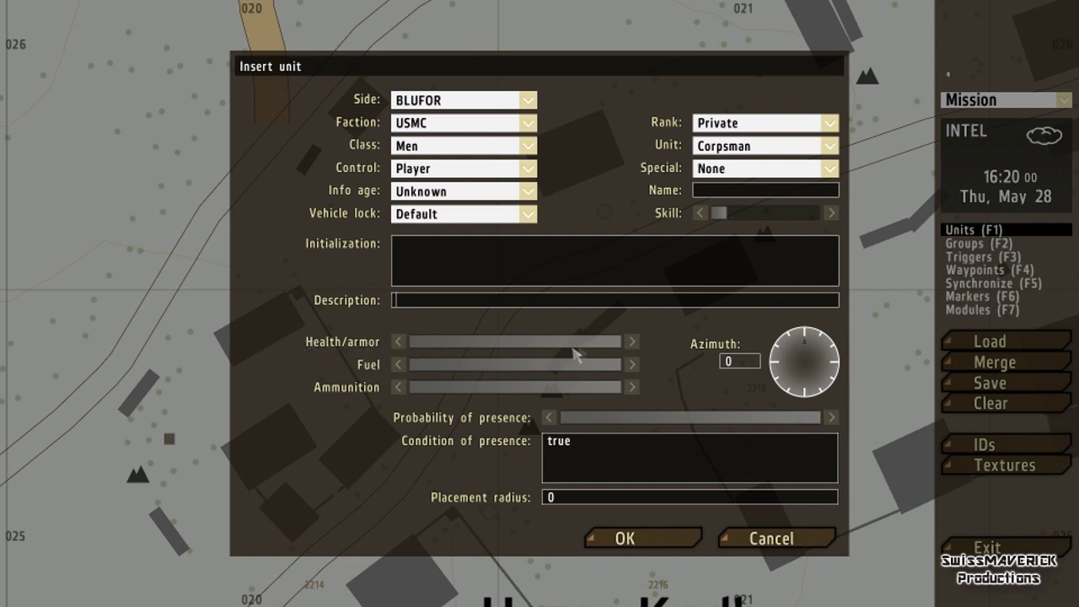
- Set the Health/armor, Fuel, Ammunition and Probability of presence sliders all to full
left_click_drag(598, 352, 540, 352)
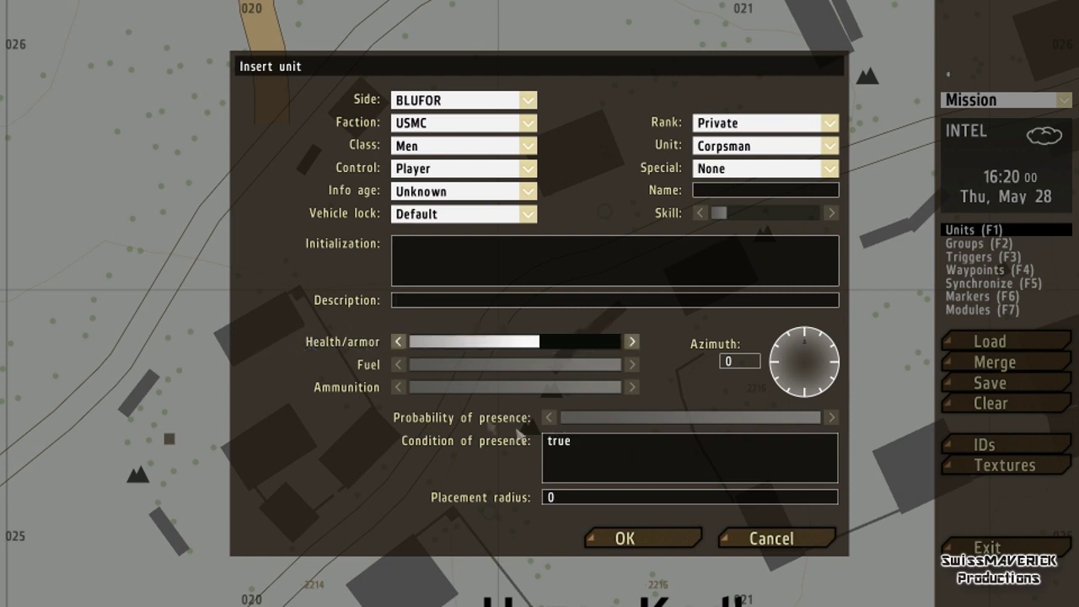
left_click_drag(411, 341, 633, 341)
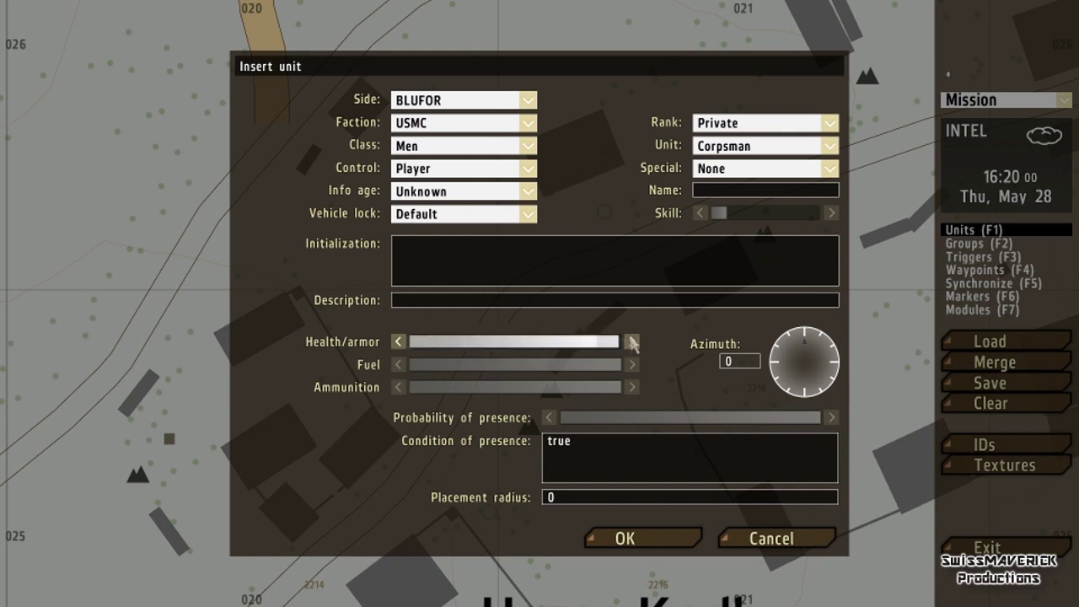
left_click(571, 366)
left_click_drag(571, 369, 690, 379)
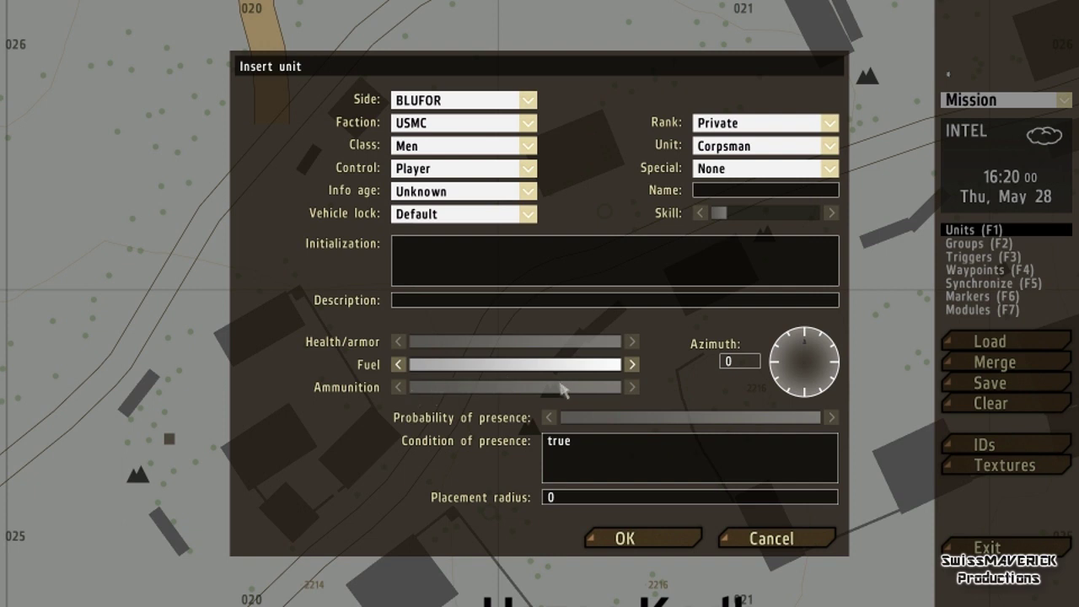
mouse_move(554, 394)
left_mouse_down()
mouse_move(455, 390)
mouse_move(715, 385)
left_mouse_up()
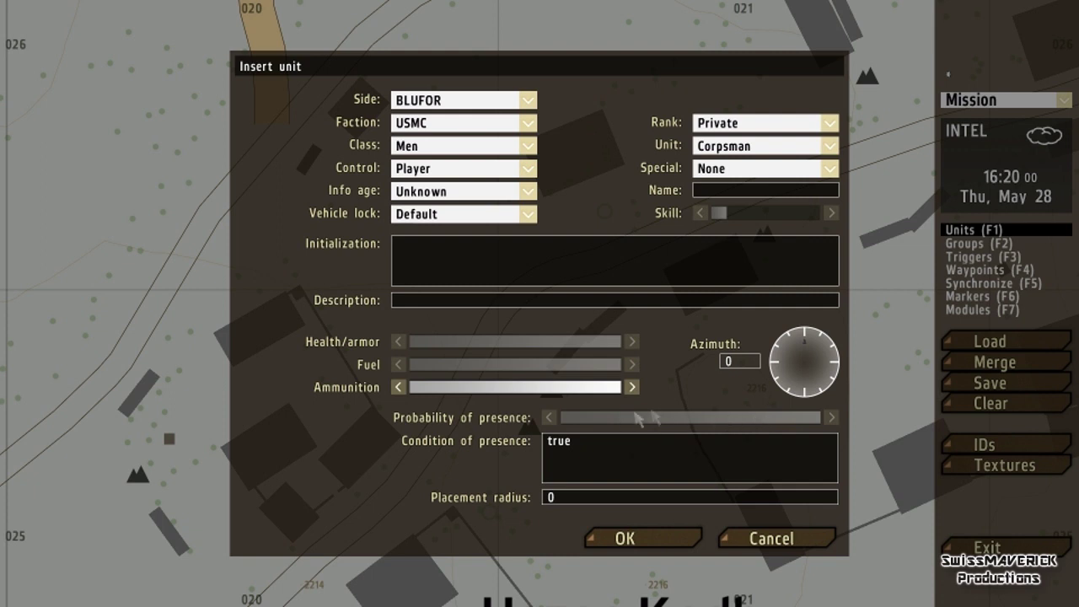
left_click(689, 419)
left_click_drag(688, 418, 828, 424)
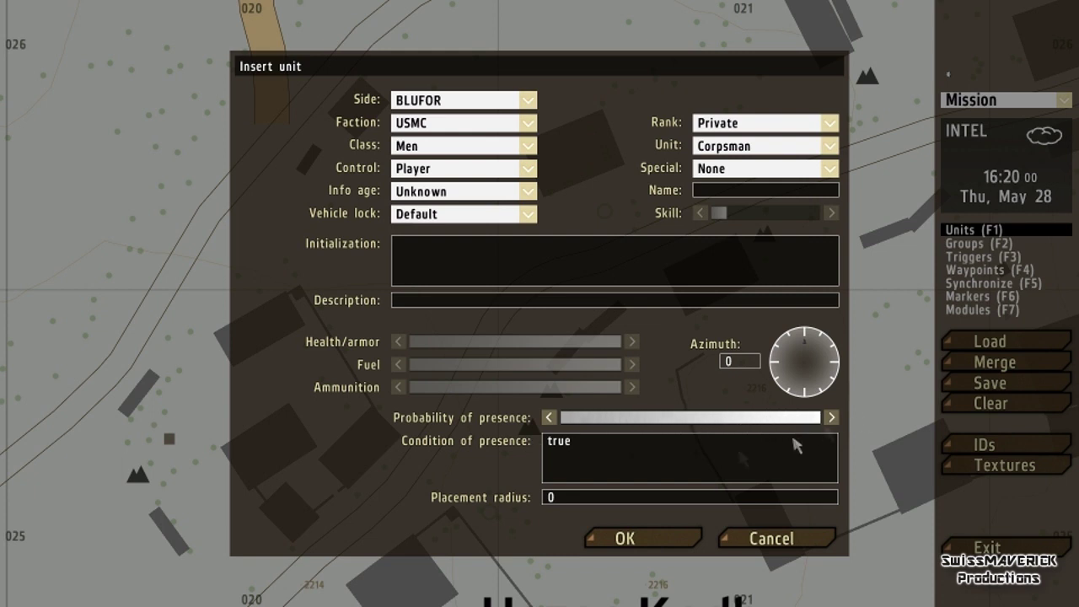